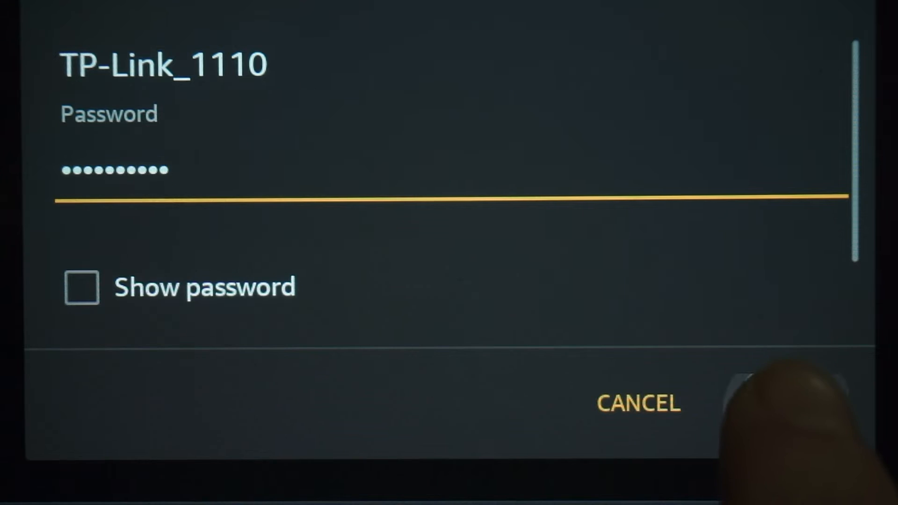
# - Confirm the connection so the phone joins the TP-Link_1110 Wi-Fi network
pyautogui.click(791, 403)
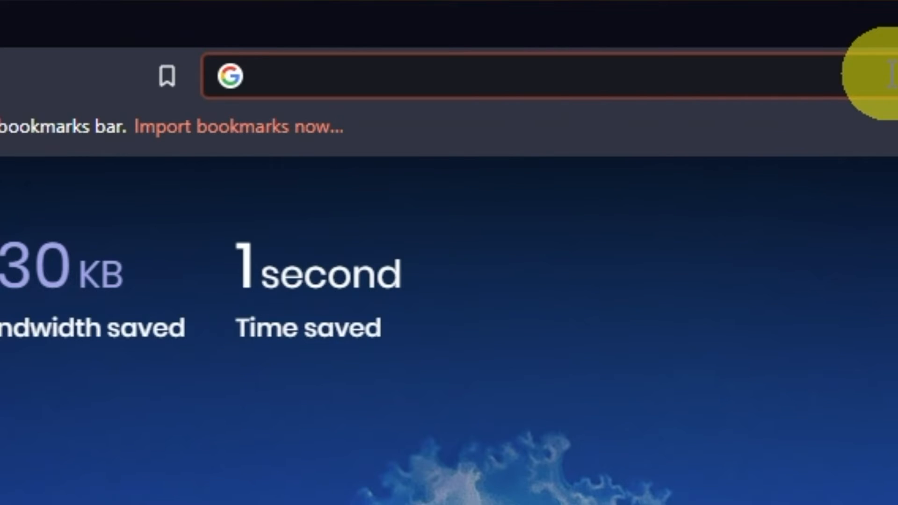
# - Load 192.168.1.1 in the Brave address bar
pyautogui.write('192.')
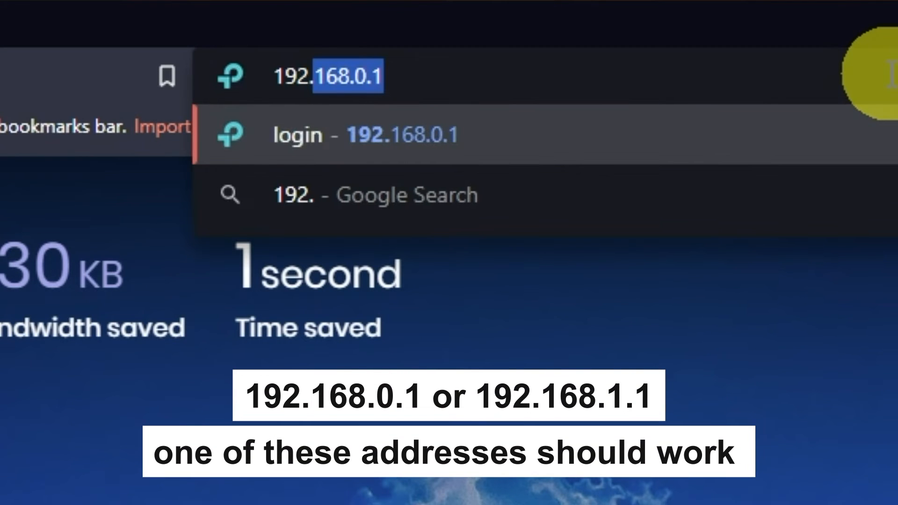
pyautogui.write('168.1.1')
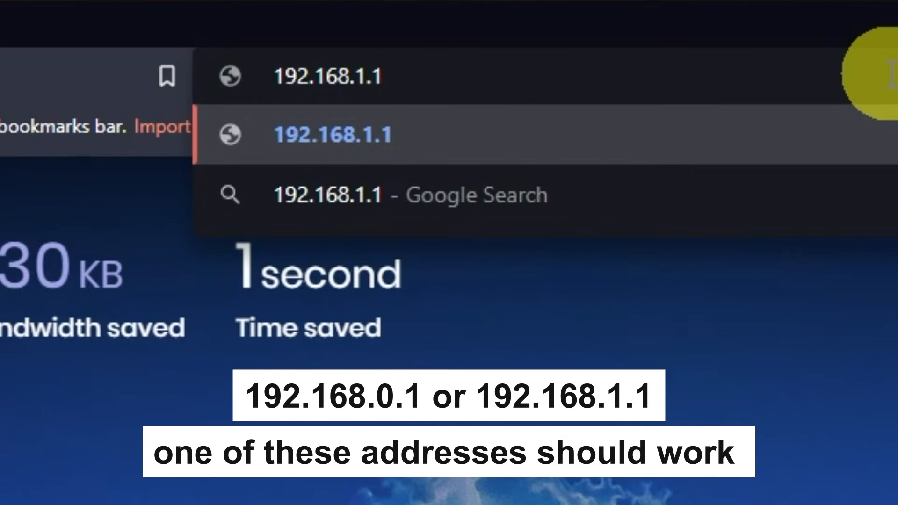
pyautogui.press('Return')
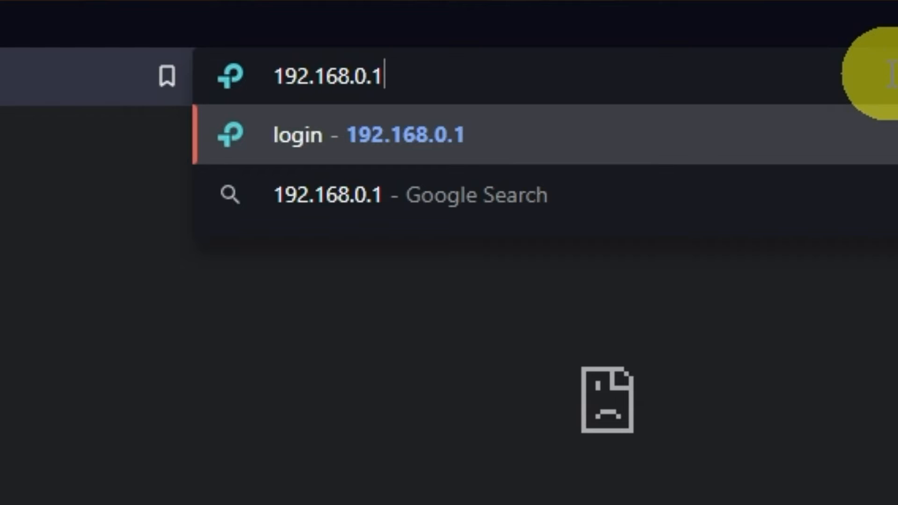
# - After the factory reset, load the router page at 192.168.0.1
pyautogui.press('Return')
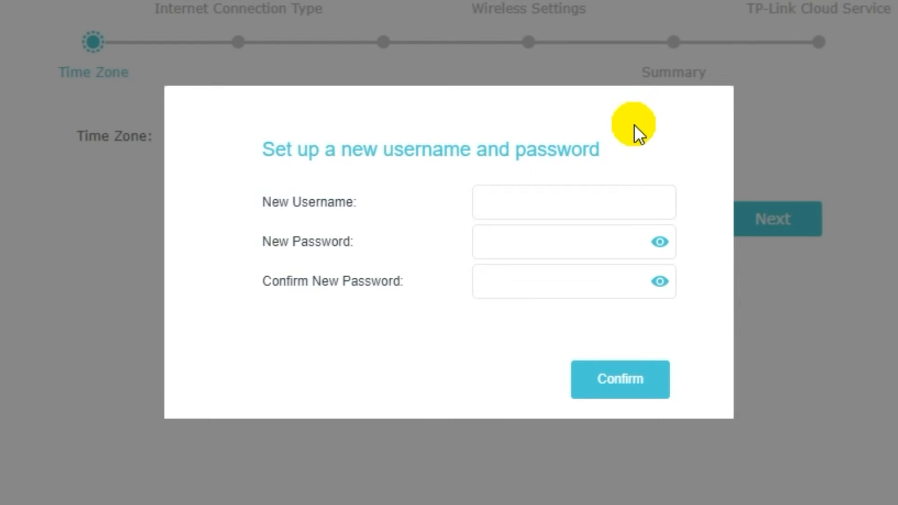
# - Create the admin login with a new username and a matching confirmed password
pyautogui.click(560, 205)
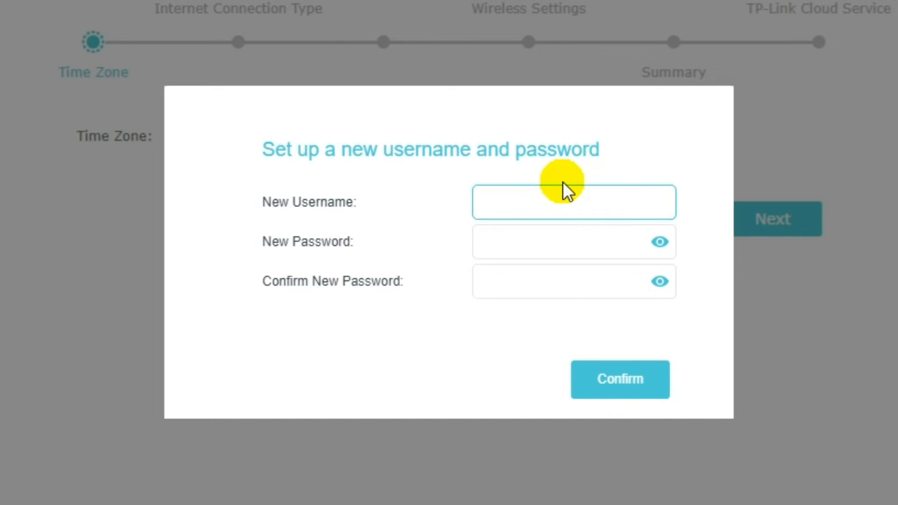
pyautogui.write('name')
pyautogui.click(555, 247)
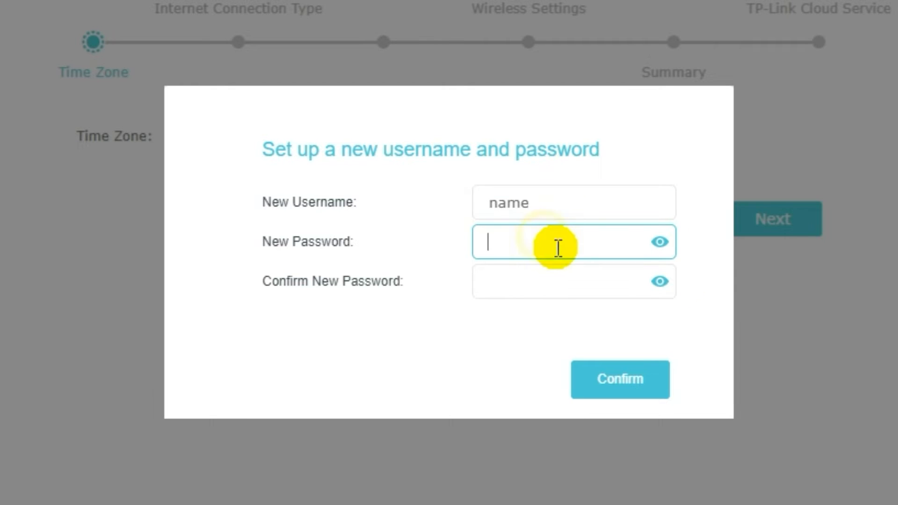
pyautogui.write('password')
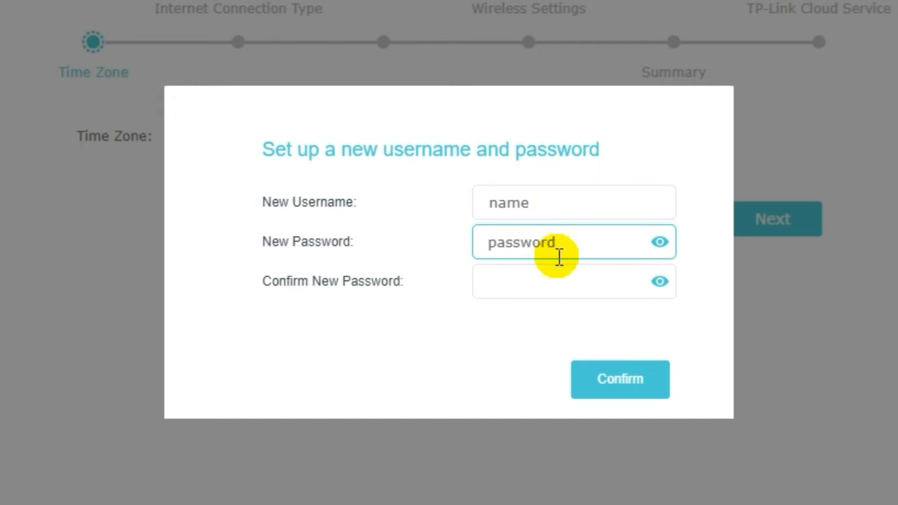
pyautogui.click(551, 278)
pyautogui.write('pa')
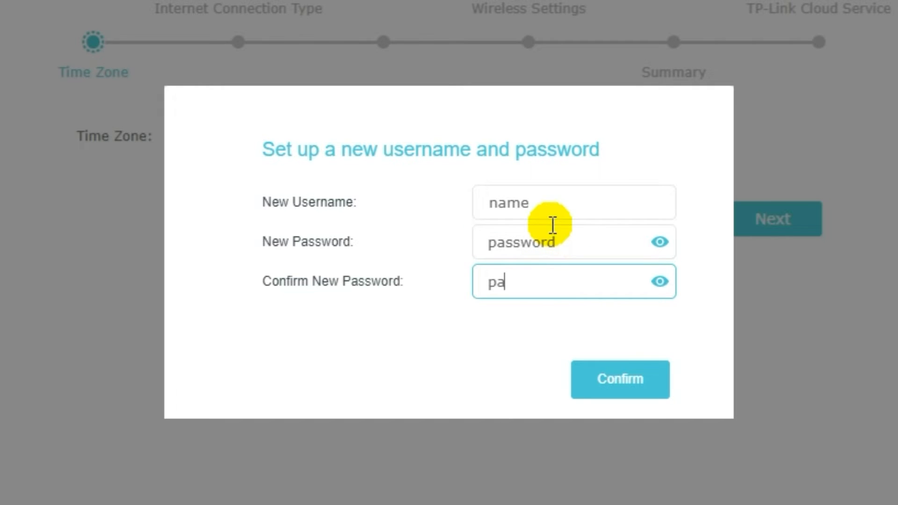
pyautogui.write('ssword')
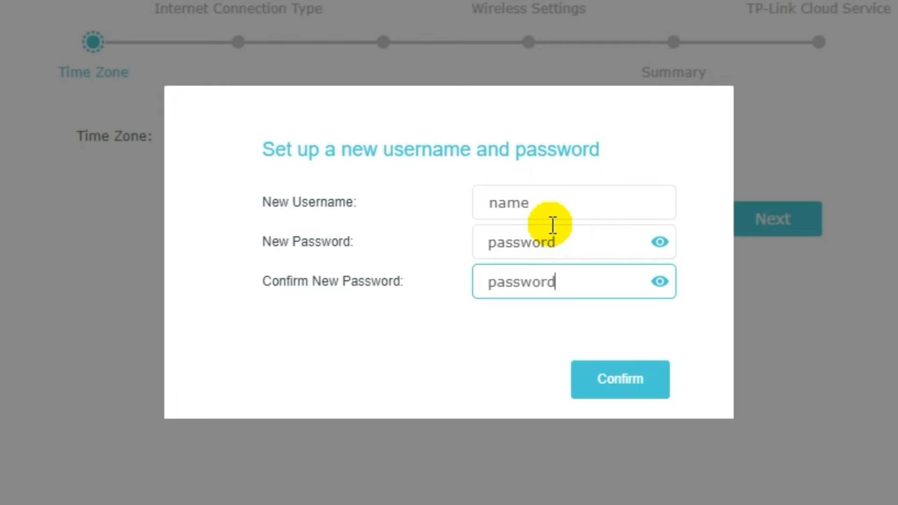
pyautogui.click(621, 387)
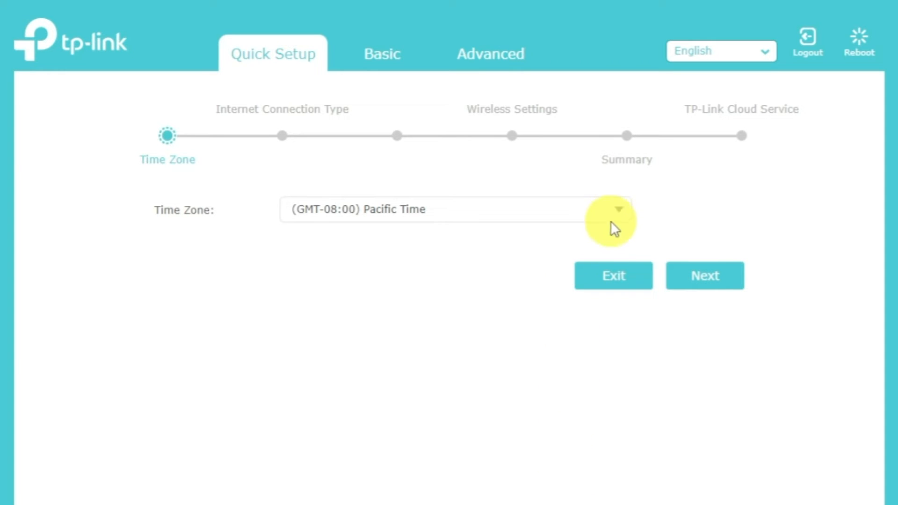
# - Keep (GMT-08:00) Pacific Time as the time zone and continue
pyautogui.click(621, 214)
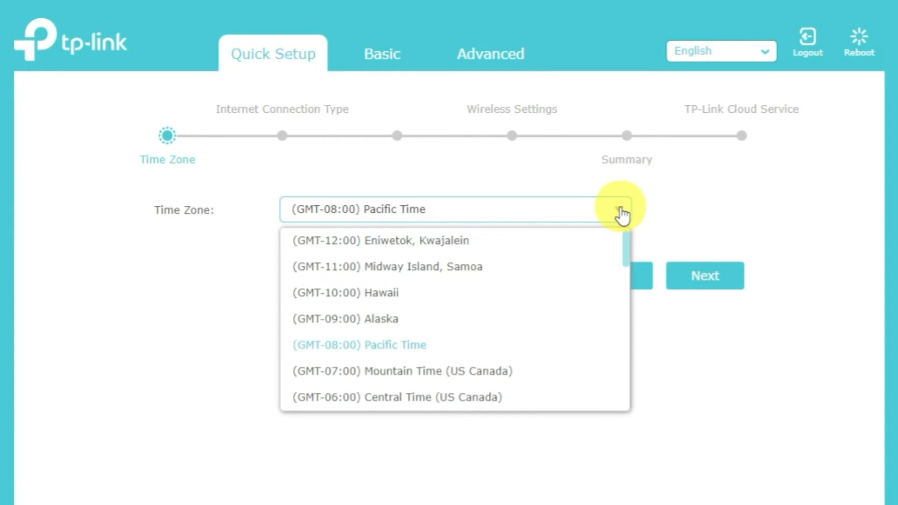
pyautogui.click(622, 214)
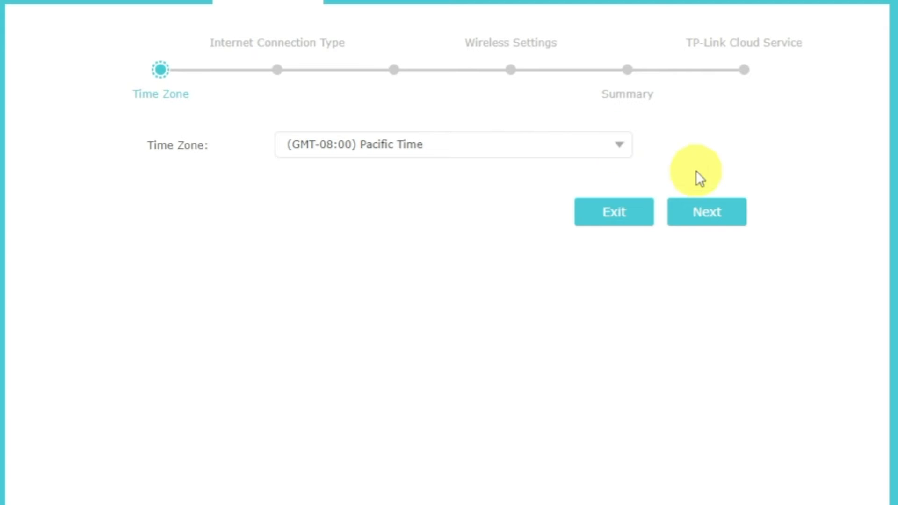
pyautogui.click(720, 213)
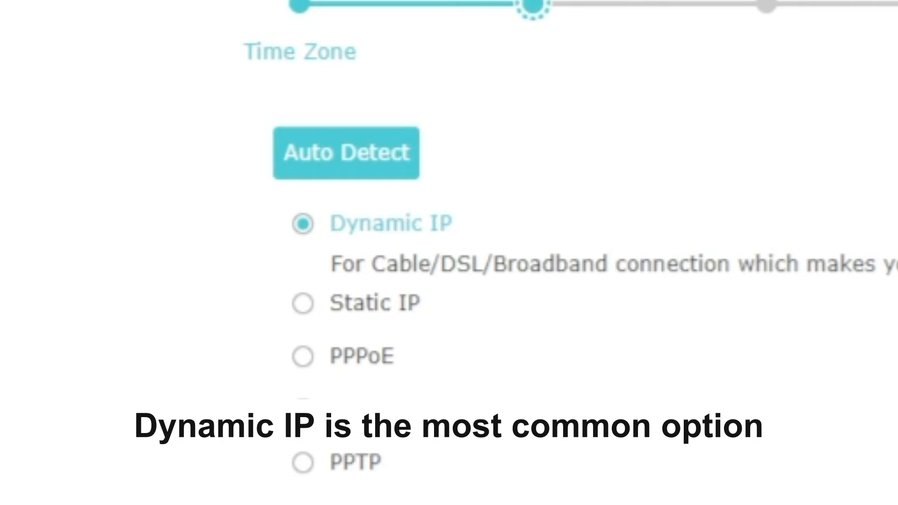
# - Auto-detect Dynamic IP as the connection type and proceed without cloning the MAC address
pyautogui.click(377, 157)
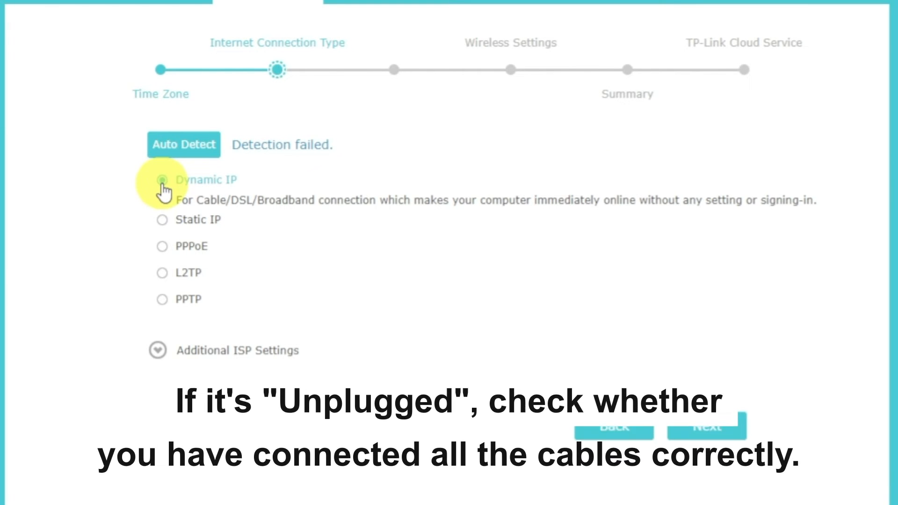
pyautogui.click(707, 427)
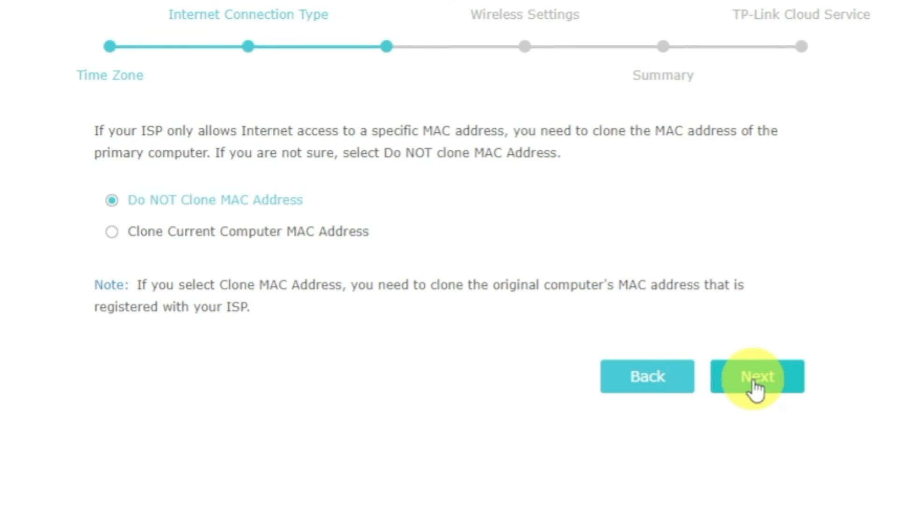
pyautogui.click(755, 387)
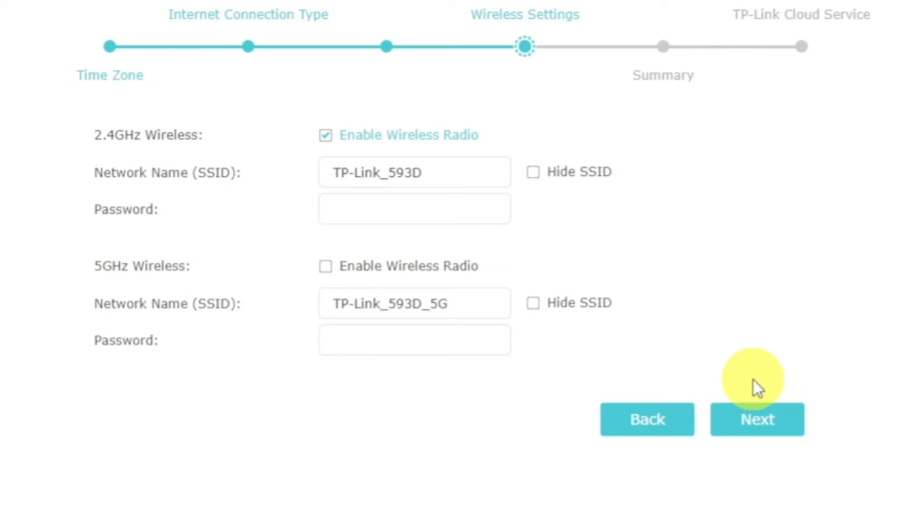
# - Enable the 5GHz radio and set a Wi-Fi password on both 2.4GHz and 5GHz networks
pyautogui.click(327, 270)
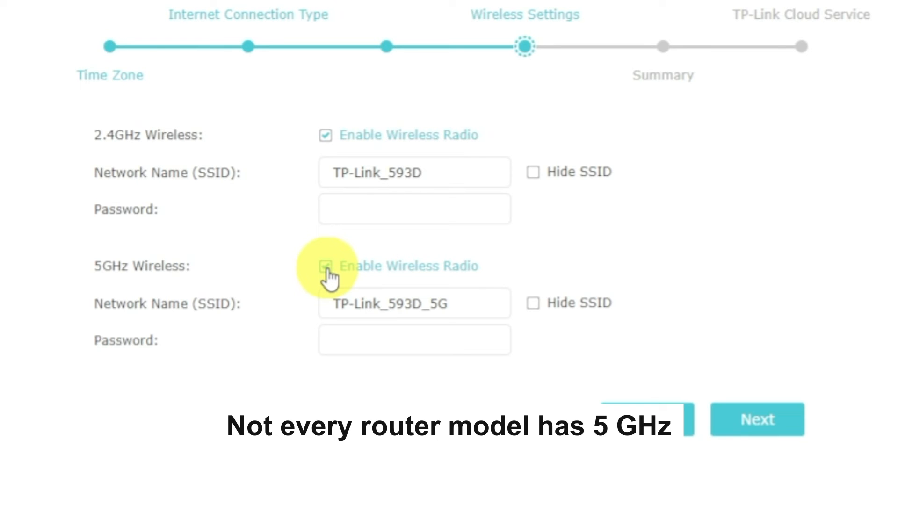
pyautogui.click(478, 171)
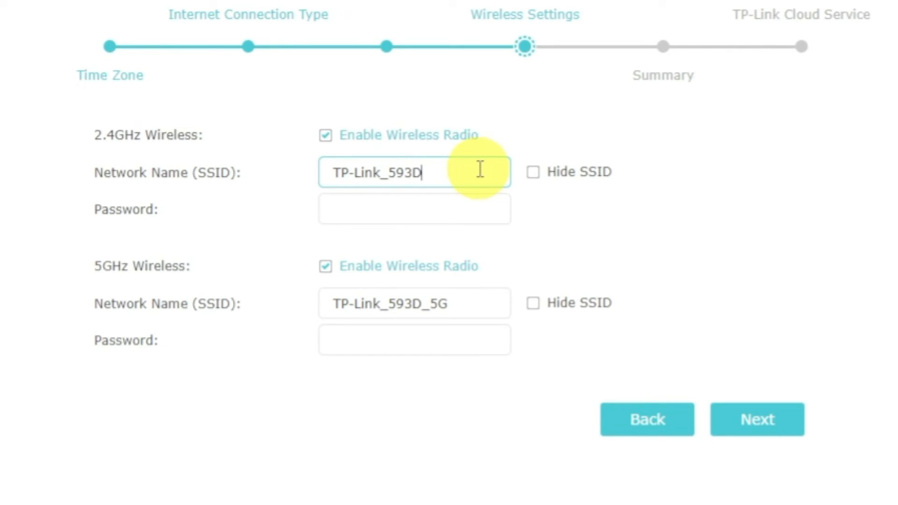
pyautogui.click(480, 208)
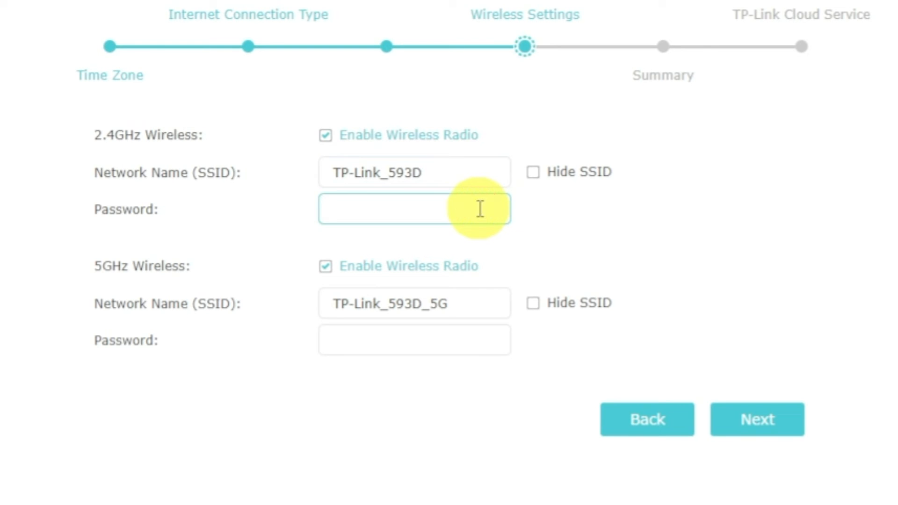
pyautogui.write('12345678')
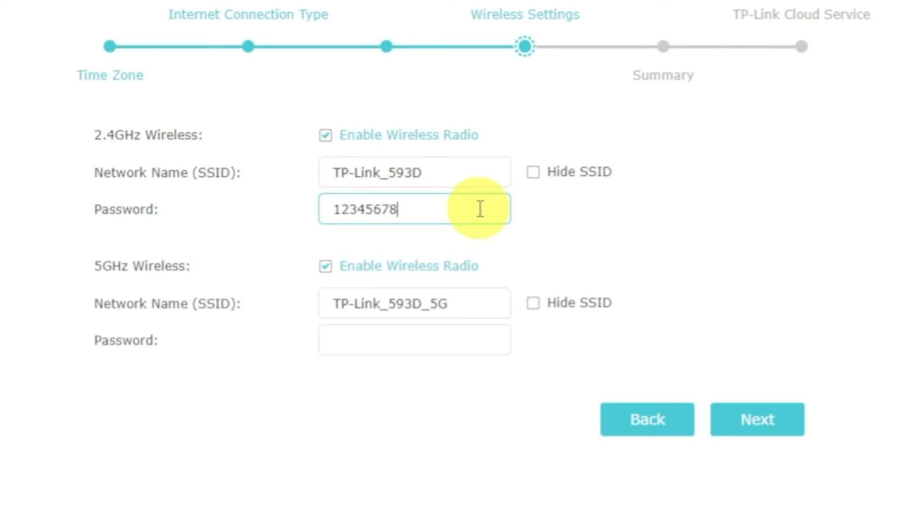
pyautogui.click(473, 341)
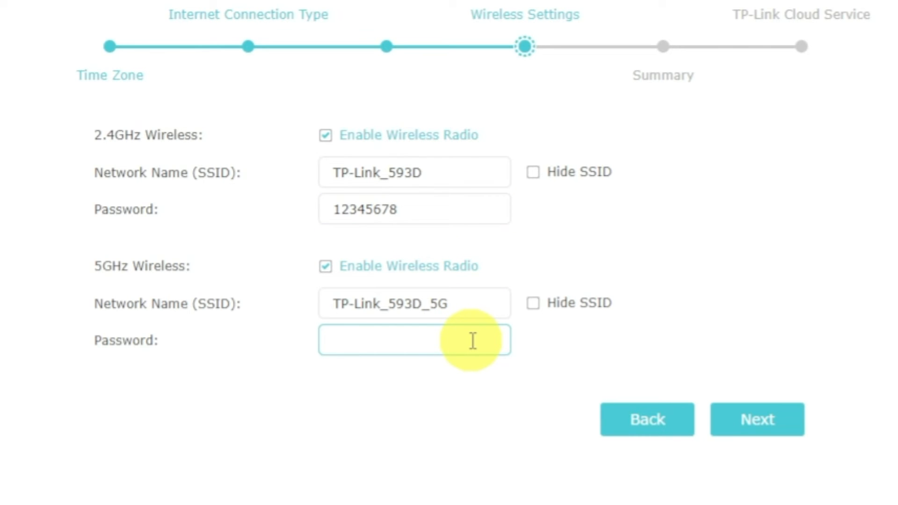
pyautogui.write('123456')
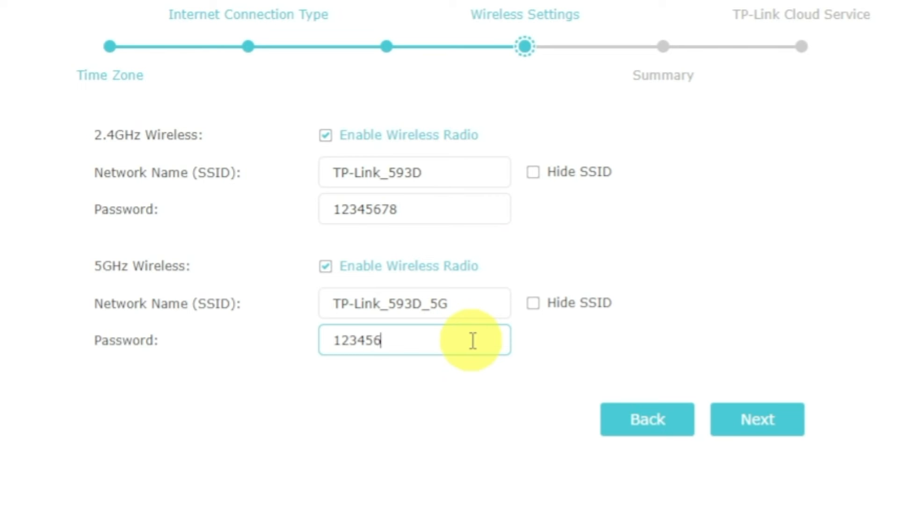
pyautogui.write('78')
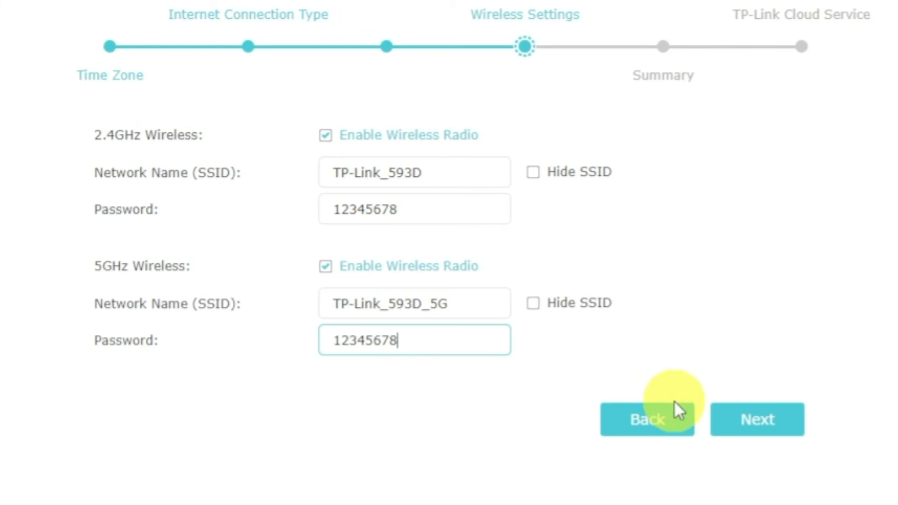
pyautogui.click(743, 423)
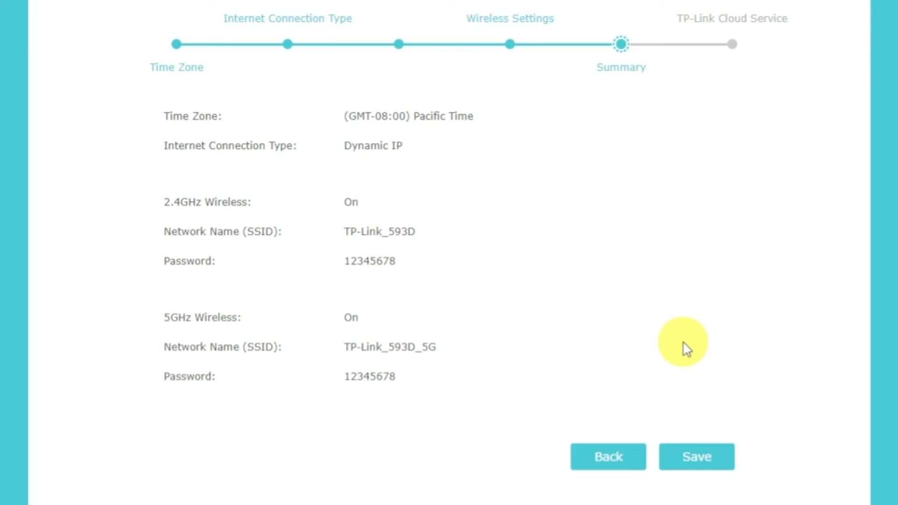
# - Save the Quick Setup summary, choose Log In Later for the cloud account, and finish
pyautogui.click(709, 462)
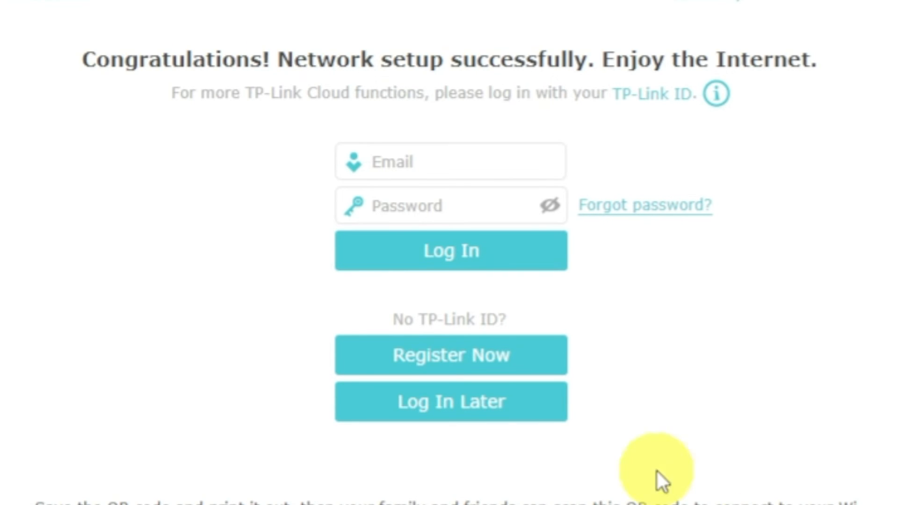
pyautogui.click(516, 406)
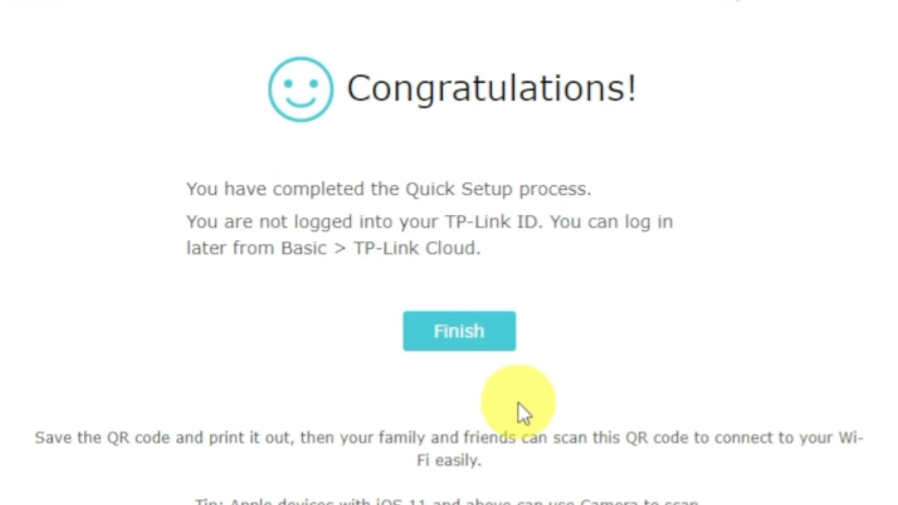
pyautogui.click(458, 345)
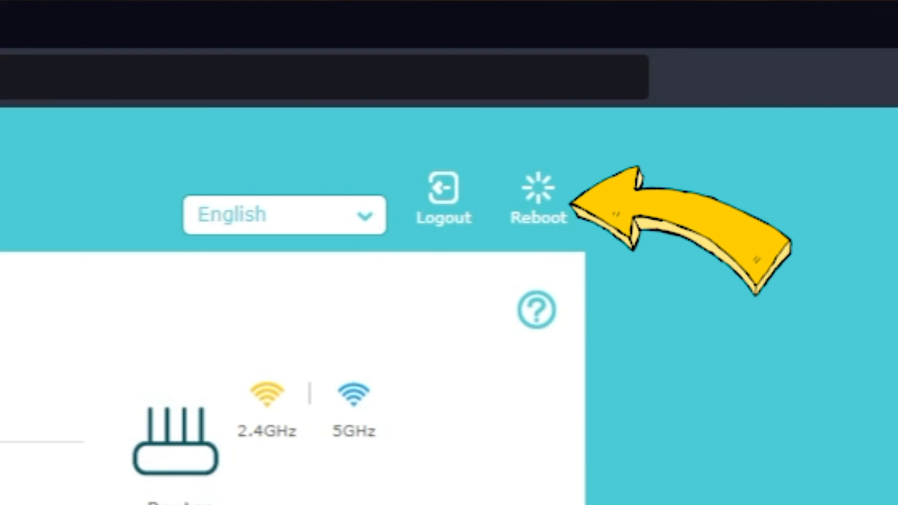
# - Reboot the router and confirm with Yes
pyautogui.click(536, 209)
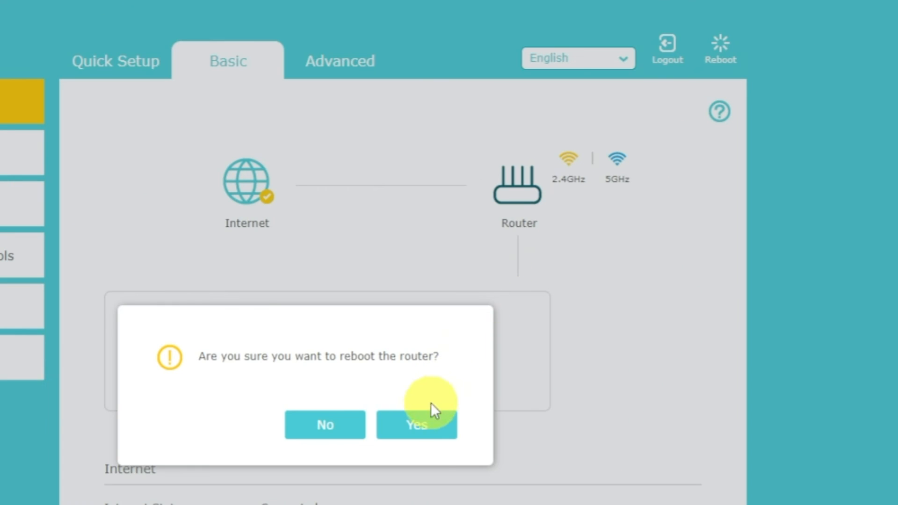
pyautogui.click(434, 433)
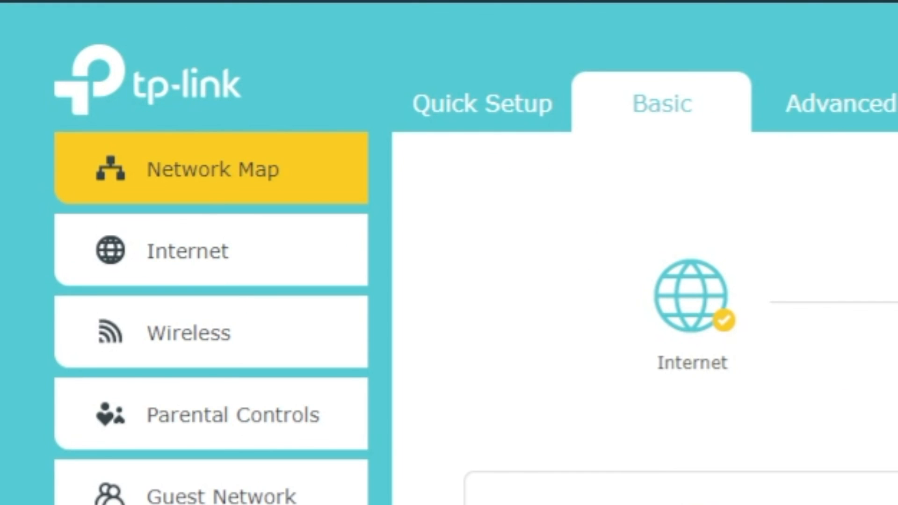
# - Set Basic > Internet to Clone Current Computer MAC Address, save, and reboot the router
pyautogui.click(238, 252)
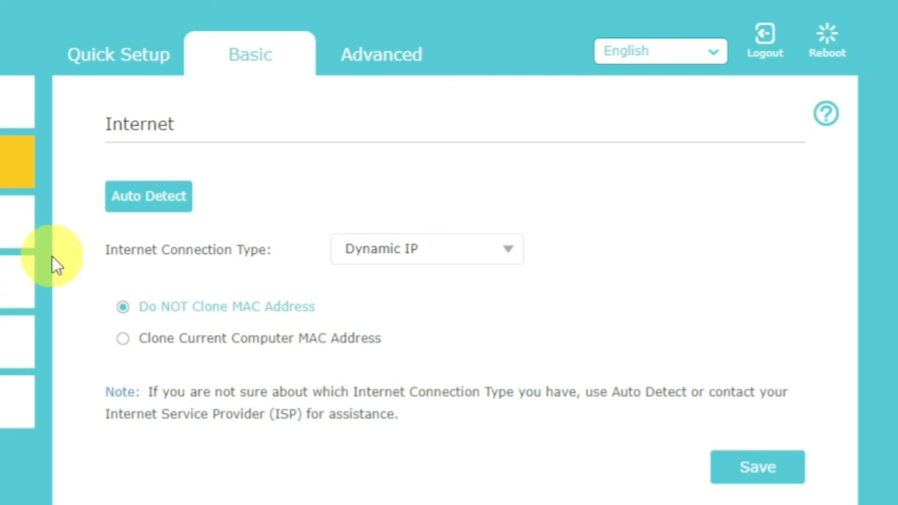
pyautogui.click(145, 348)
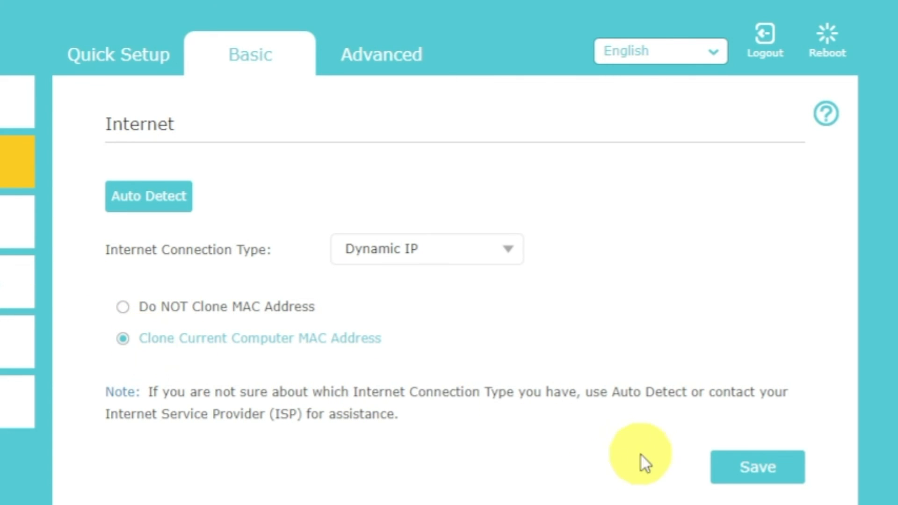
pyautogui.click(747, 471)
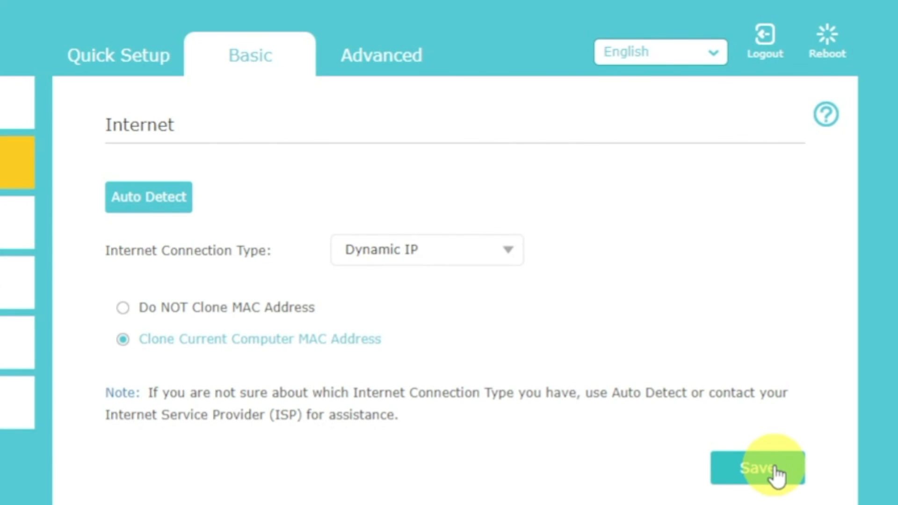
pyautogui.click(826, 39)
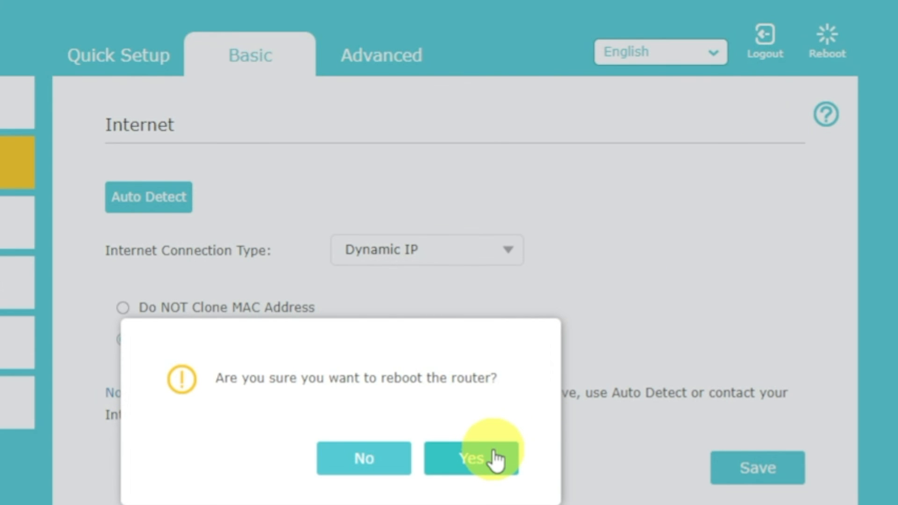
pyautogui.click(495, 459)
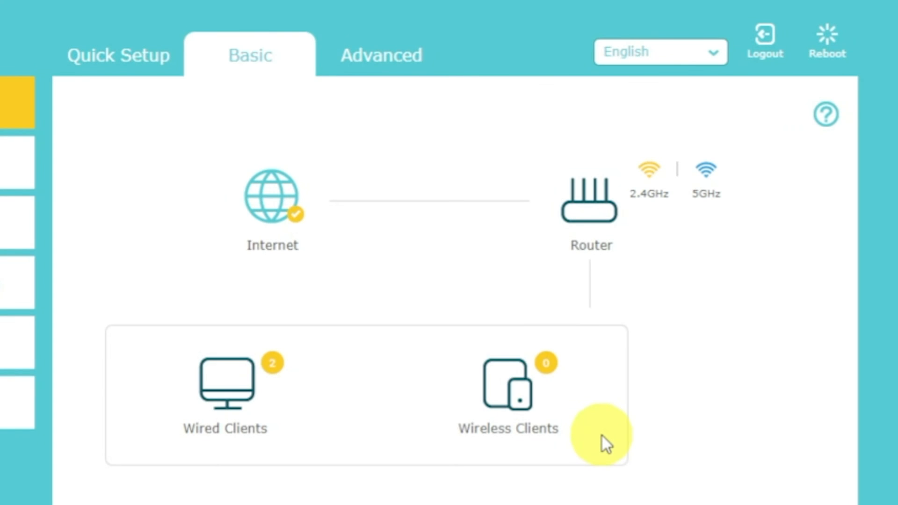